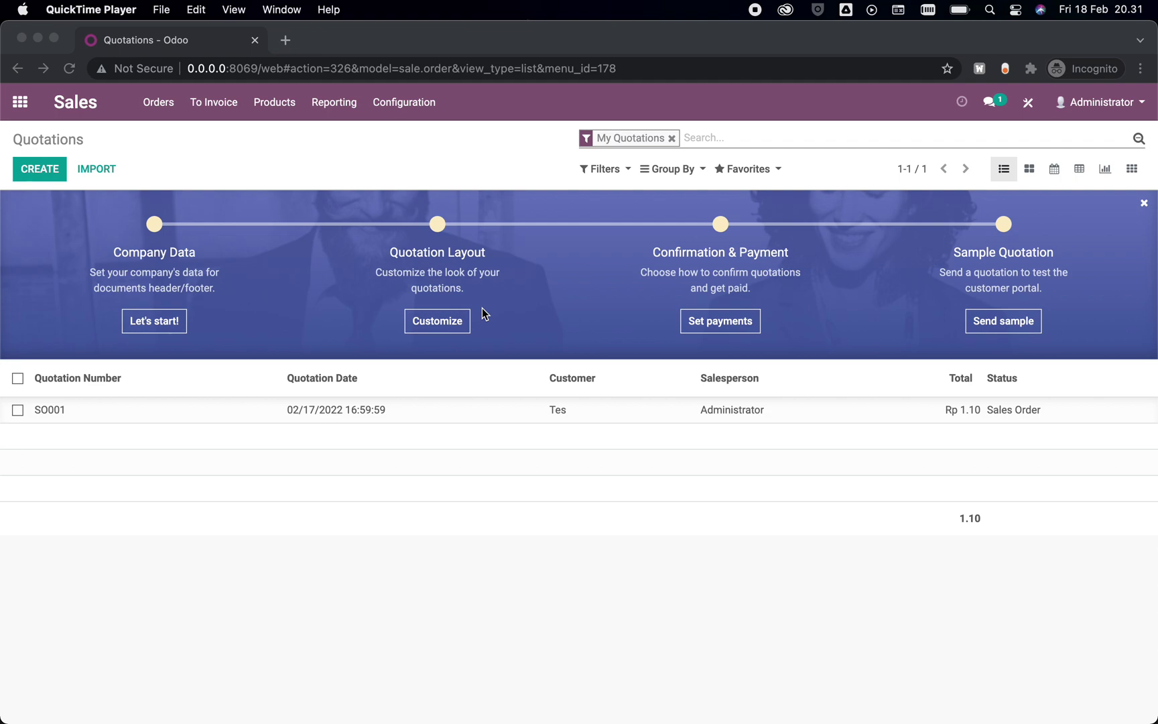
Step: Bring up Odoo and open sales order SO001 from the Sales quotations list
click(175, 203)
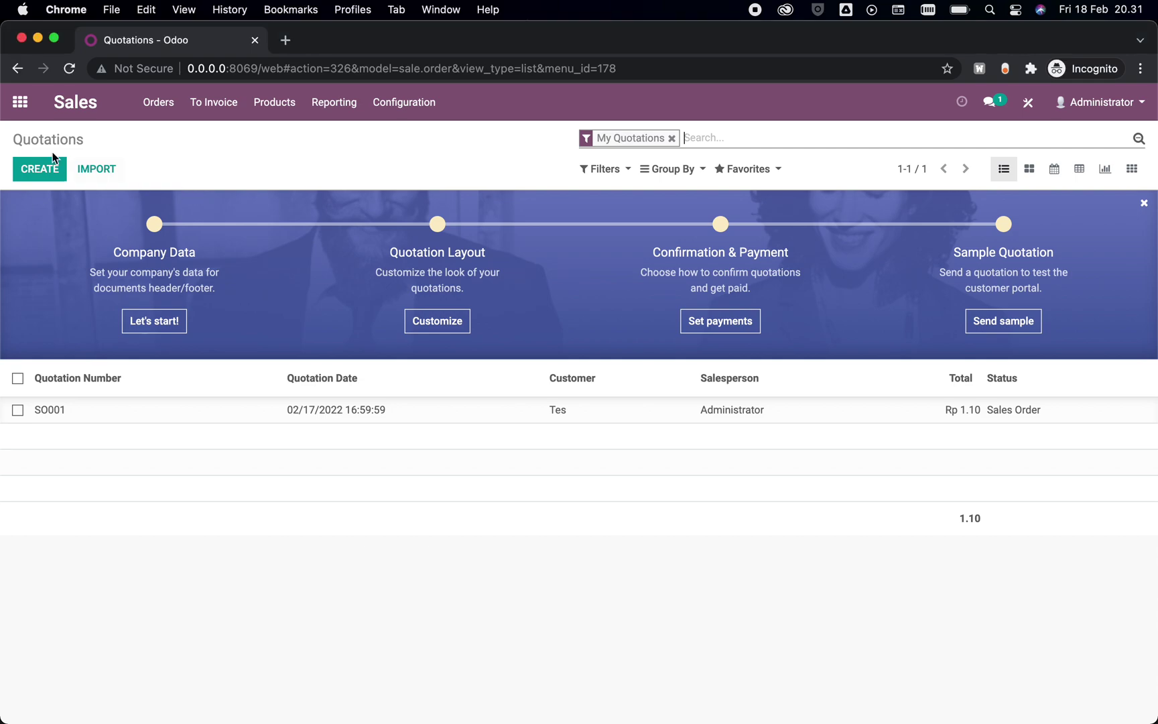
click(25, 115)
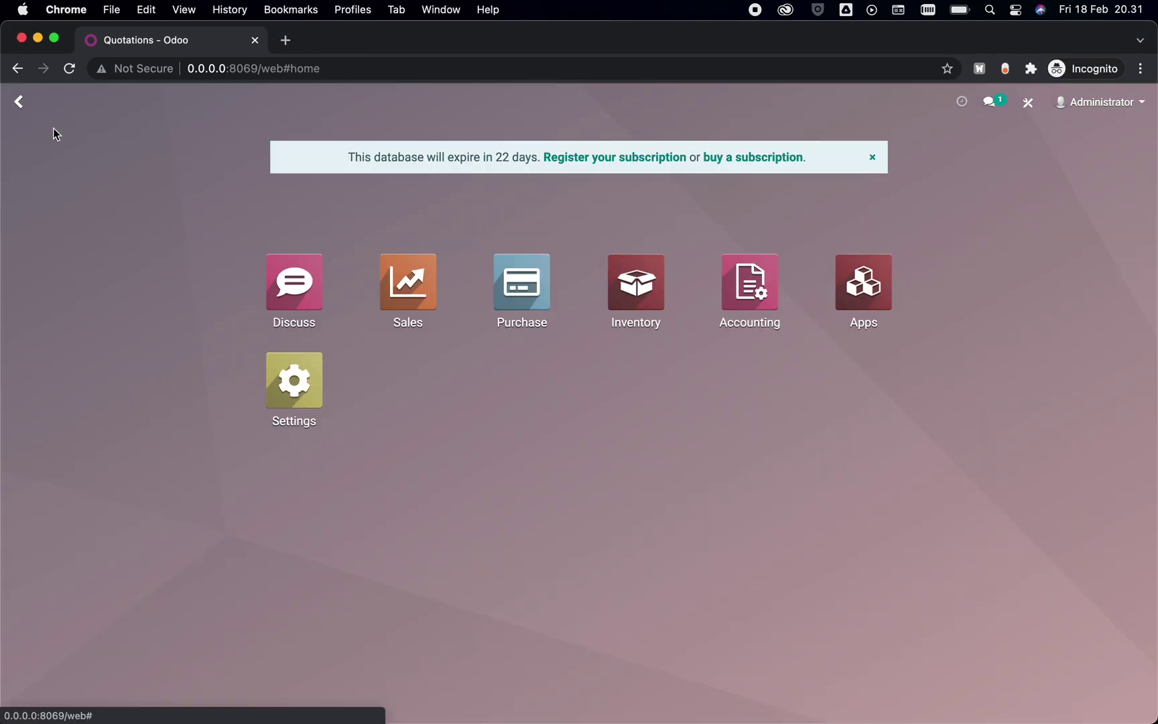
click(417, 277)
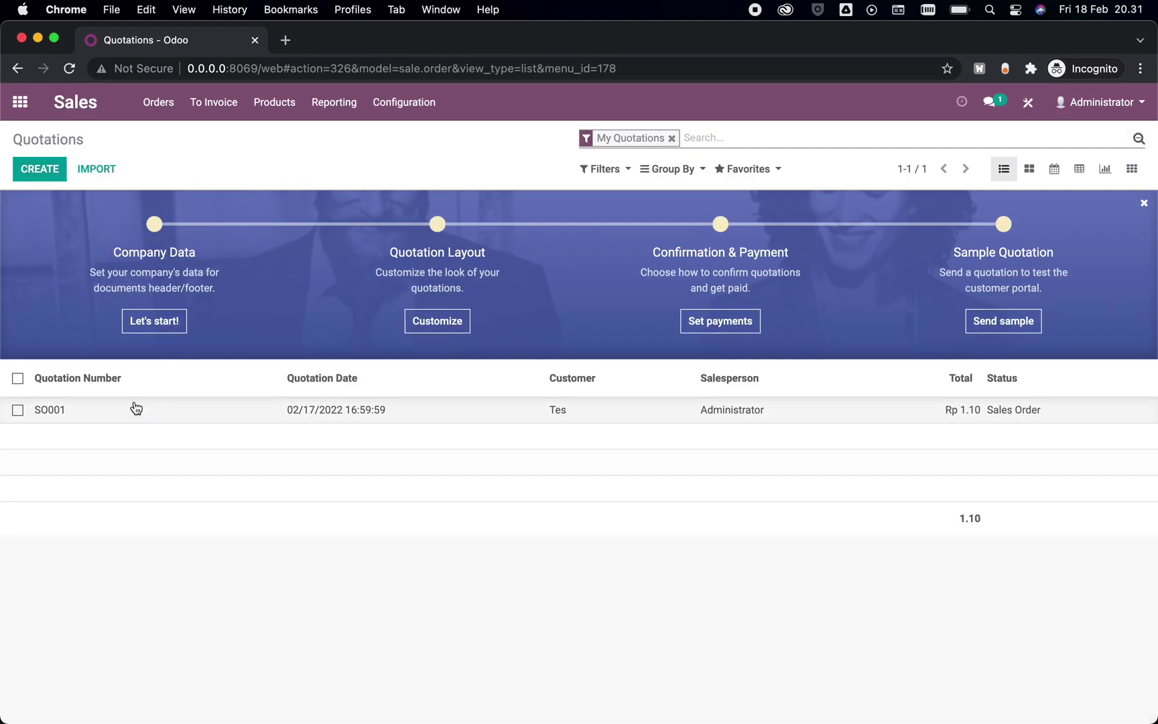
click(61, 424)
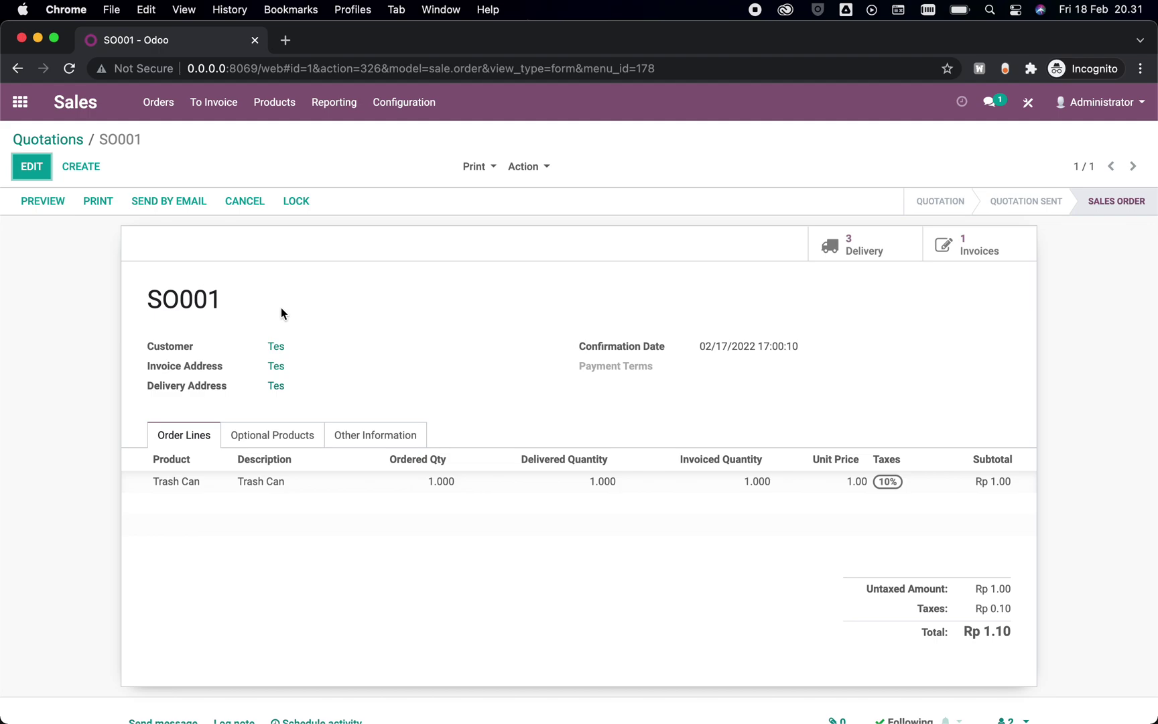
Step: Edit and save order SO001, then reopen it to check its reference
click(32, 171)
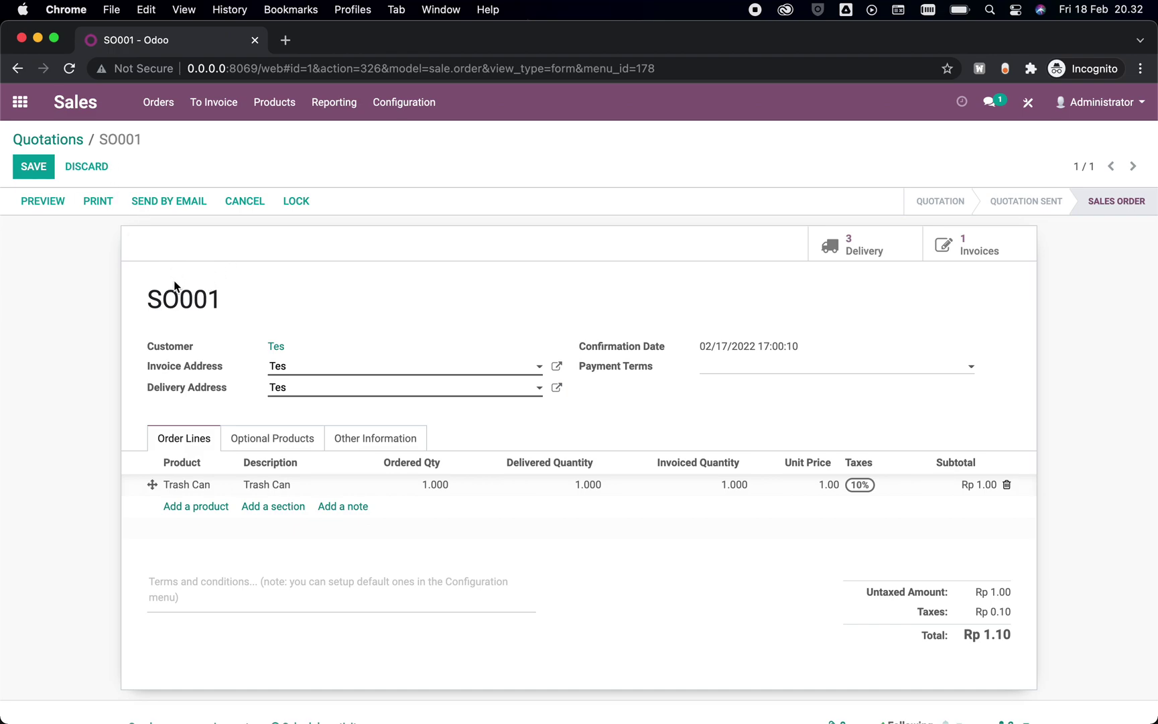
click(46, 167)
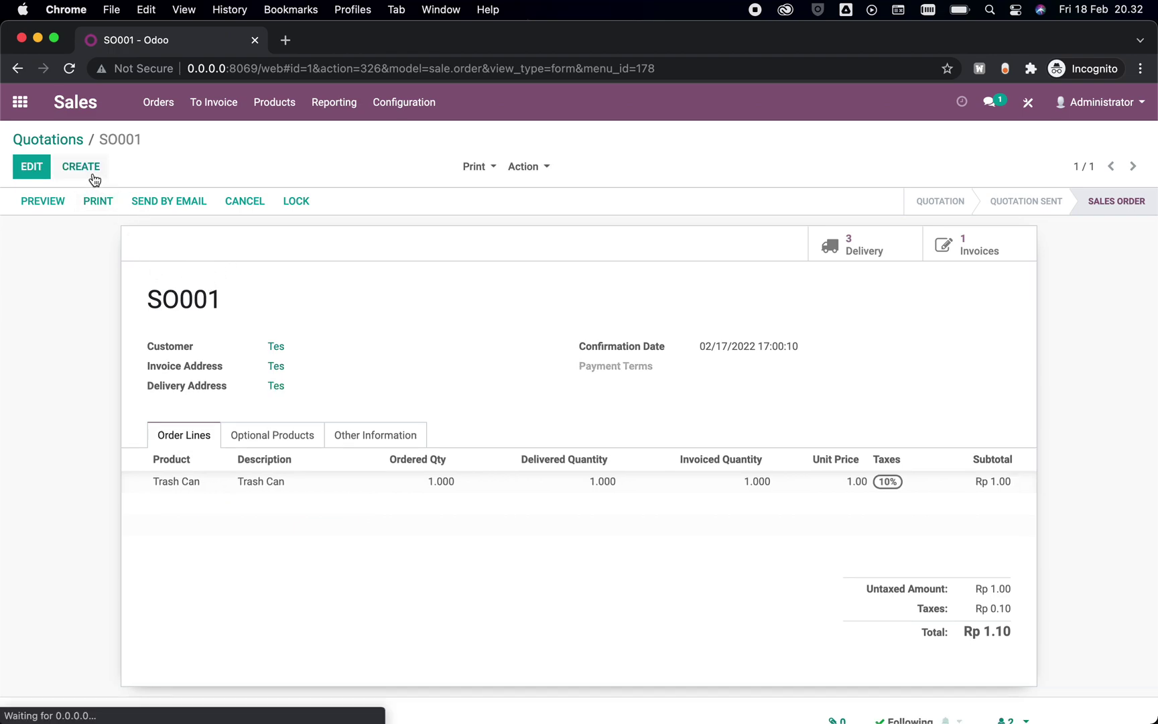
click(57, 144)
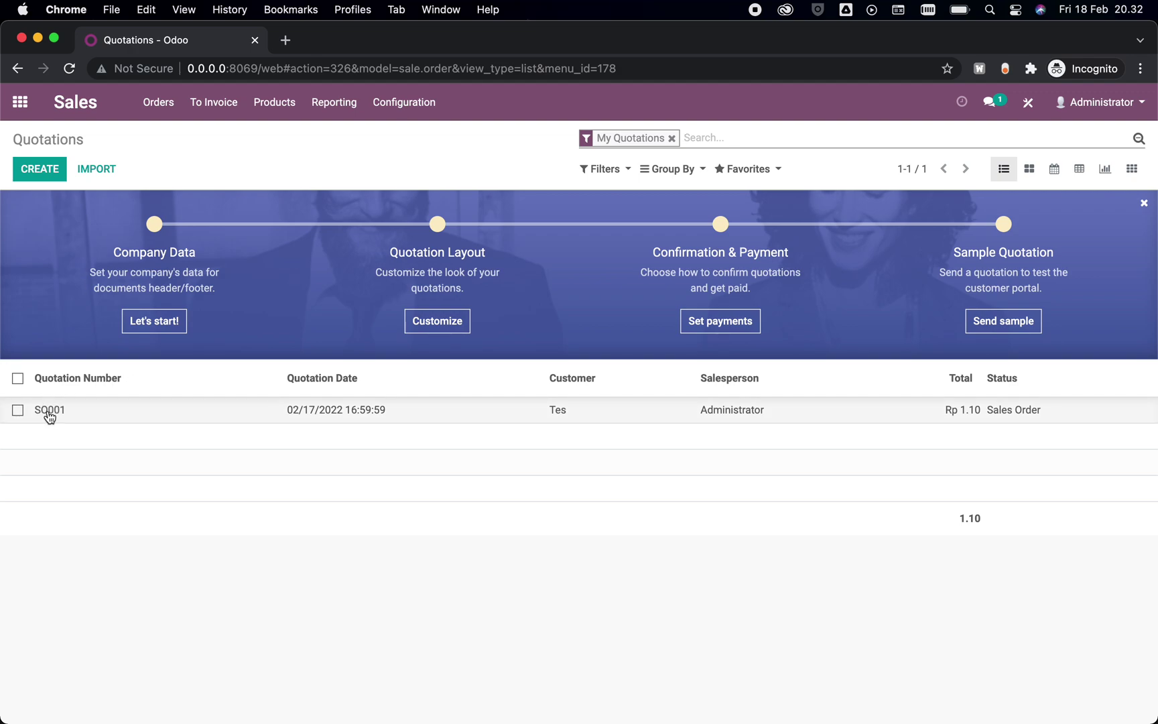
click(47, 414)
double_click(204, 292)
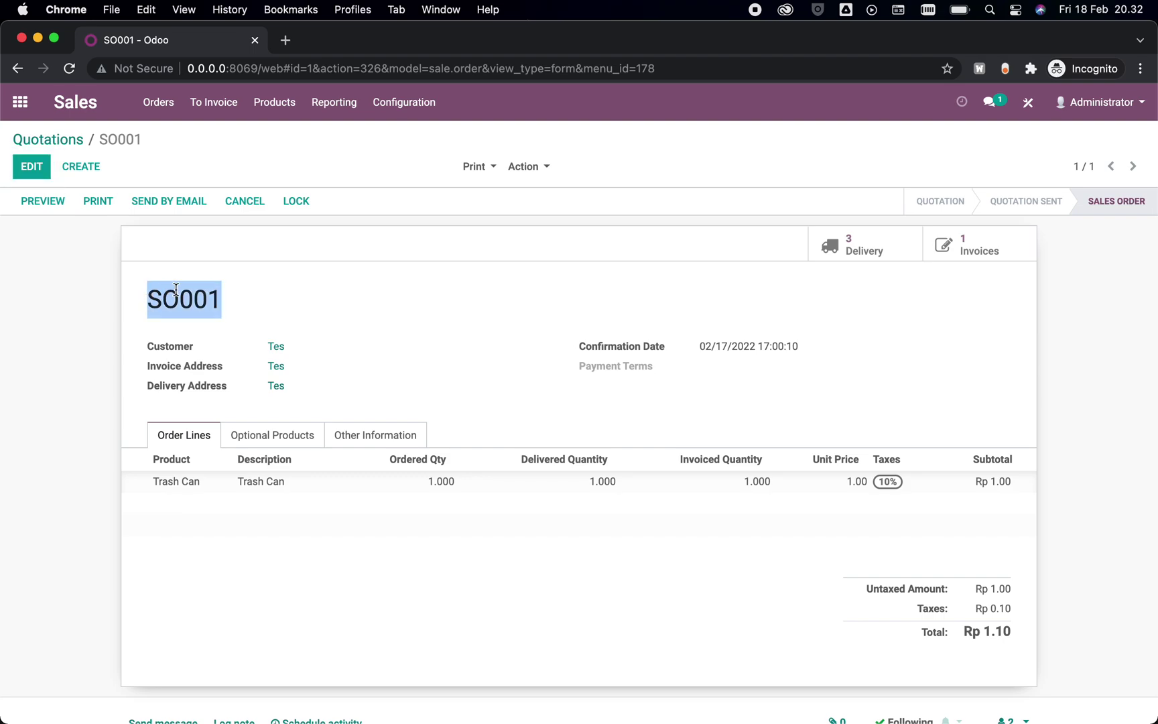
click(67, 142)
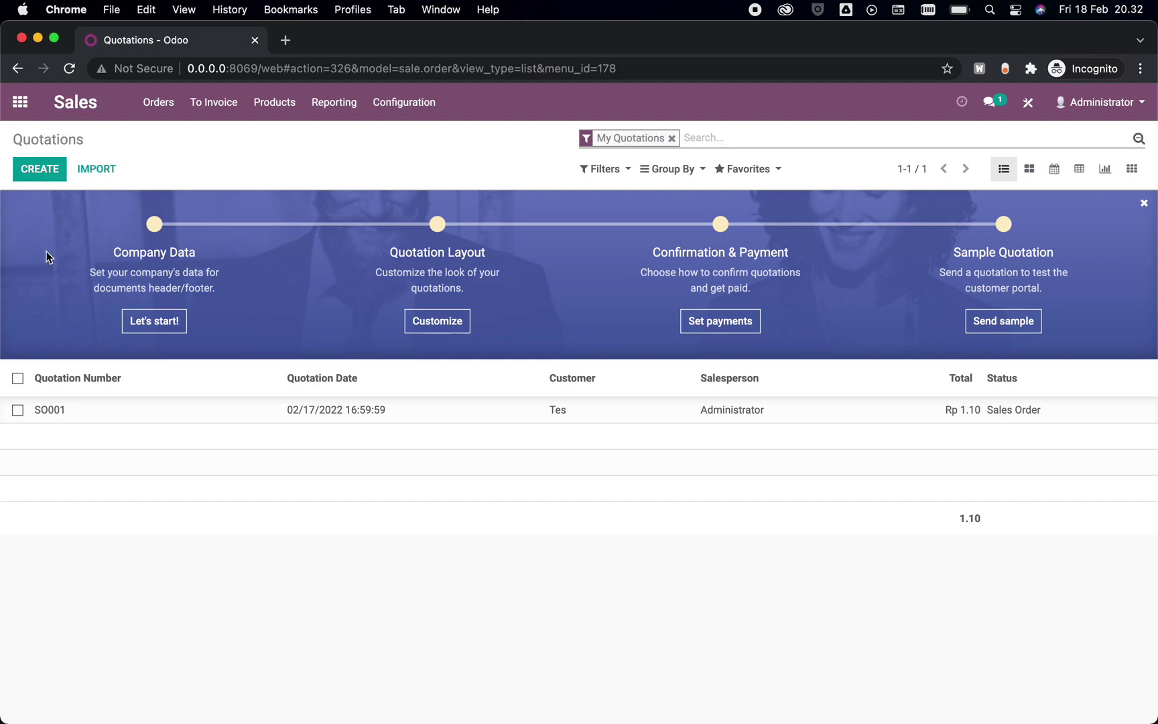
Step: Select all listed orders and download their export as sale.order (20).xls
click(18, 378)
click(540, 170)
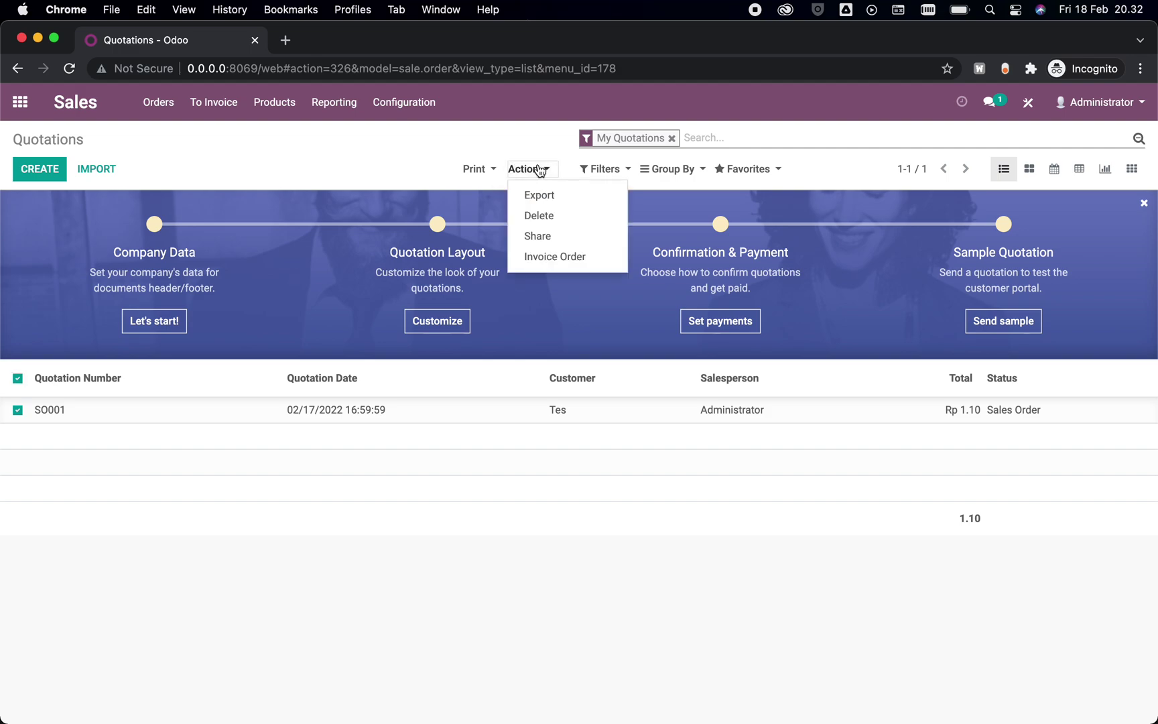
click(538, 192)
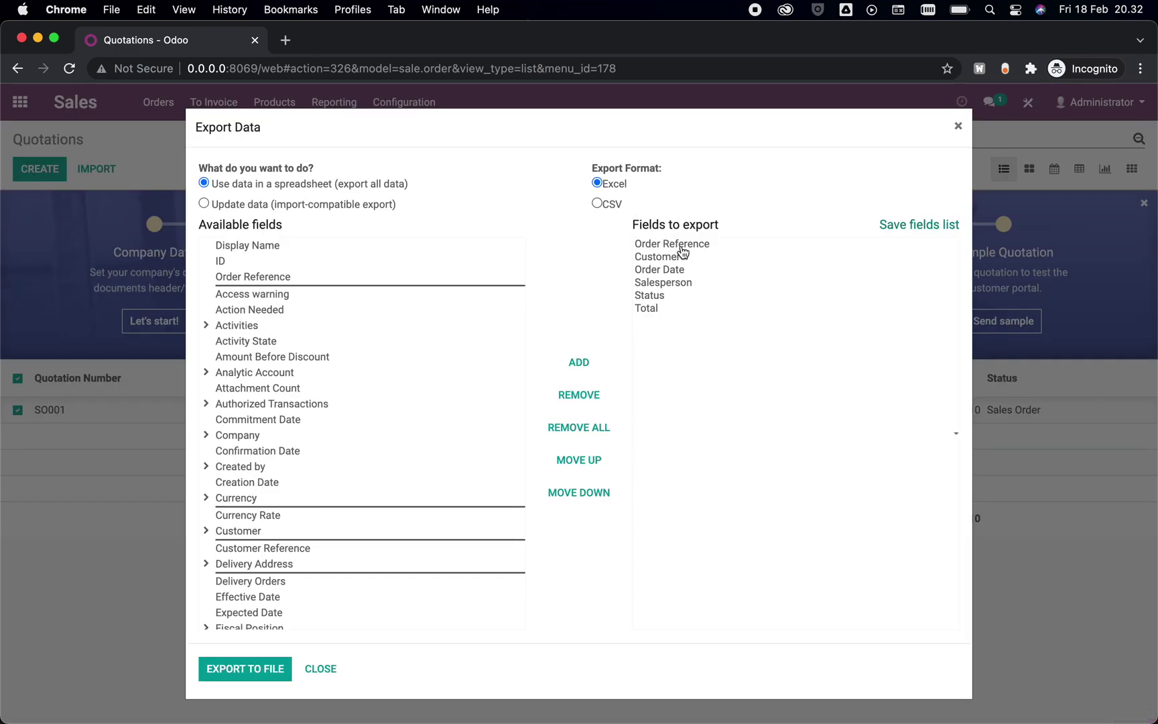
click(273, 668)
click(243, 674)
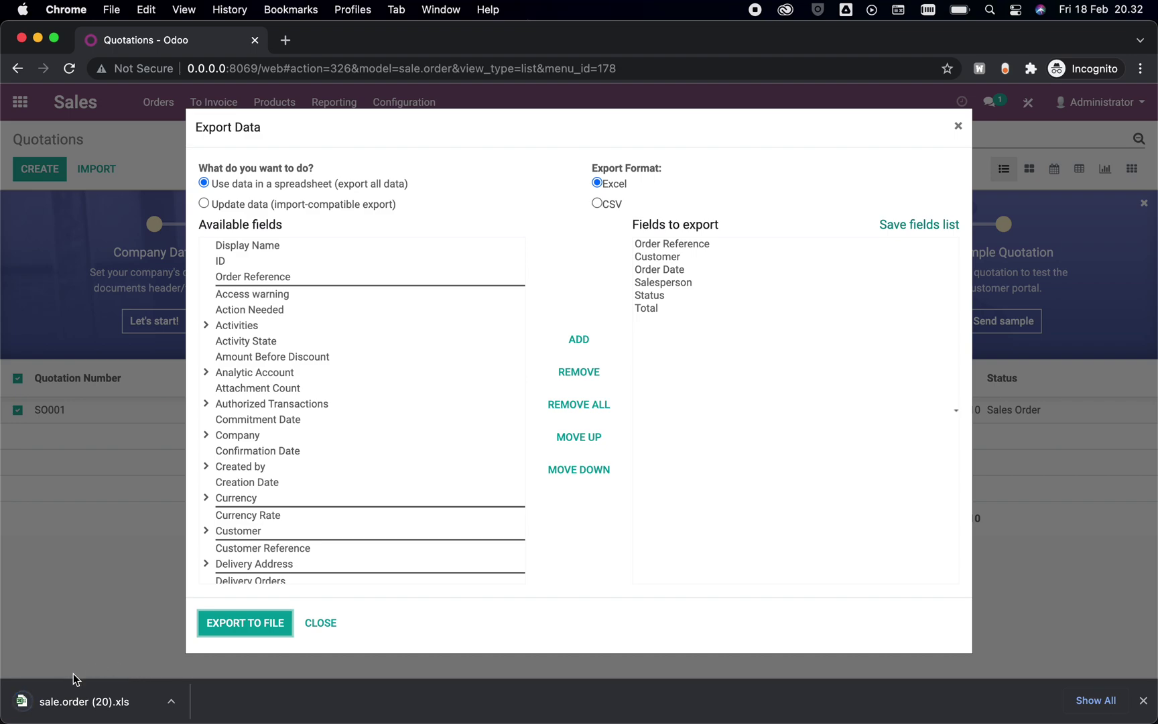
Step: Open sale.order (20).xls in Excel and change cell B2 from SO001 to SO009
click(40, 702)
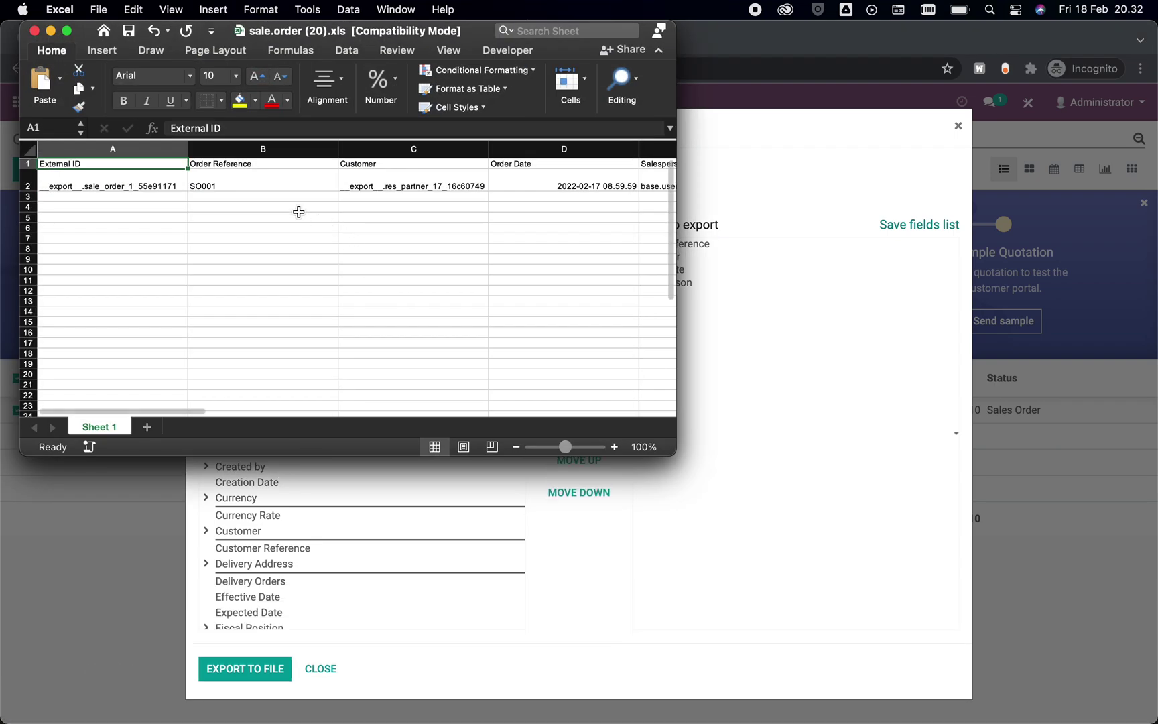
click(240, 180)
double_click(240, 179)
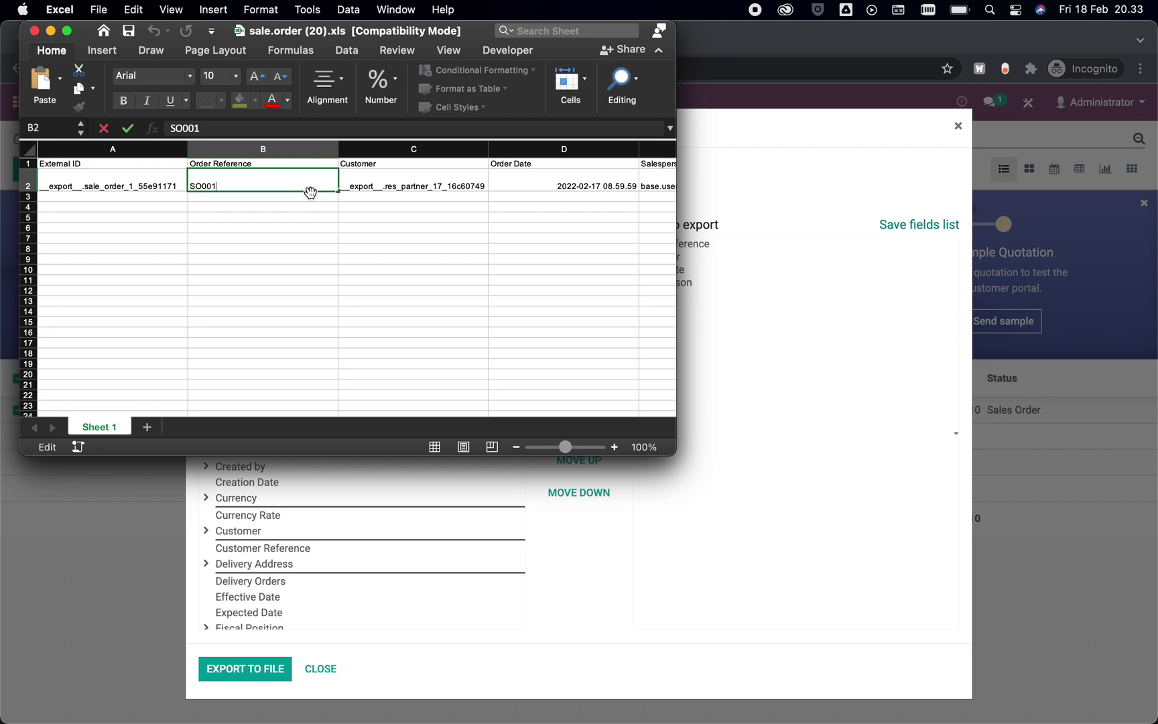
text(9)
click(298, 246)
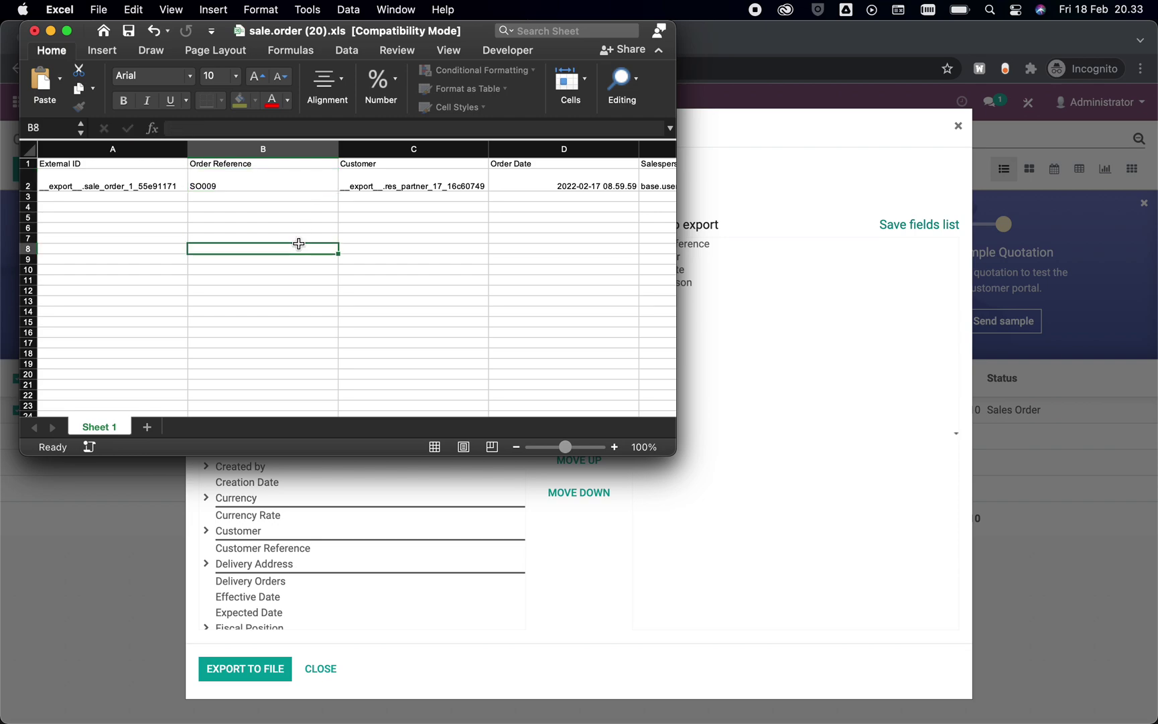
Step: Back in Odoo Quotations, start an import and load sale.order (20).xls from Downloads
click(965, 203)
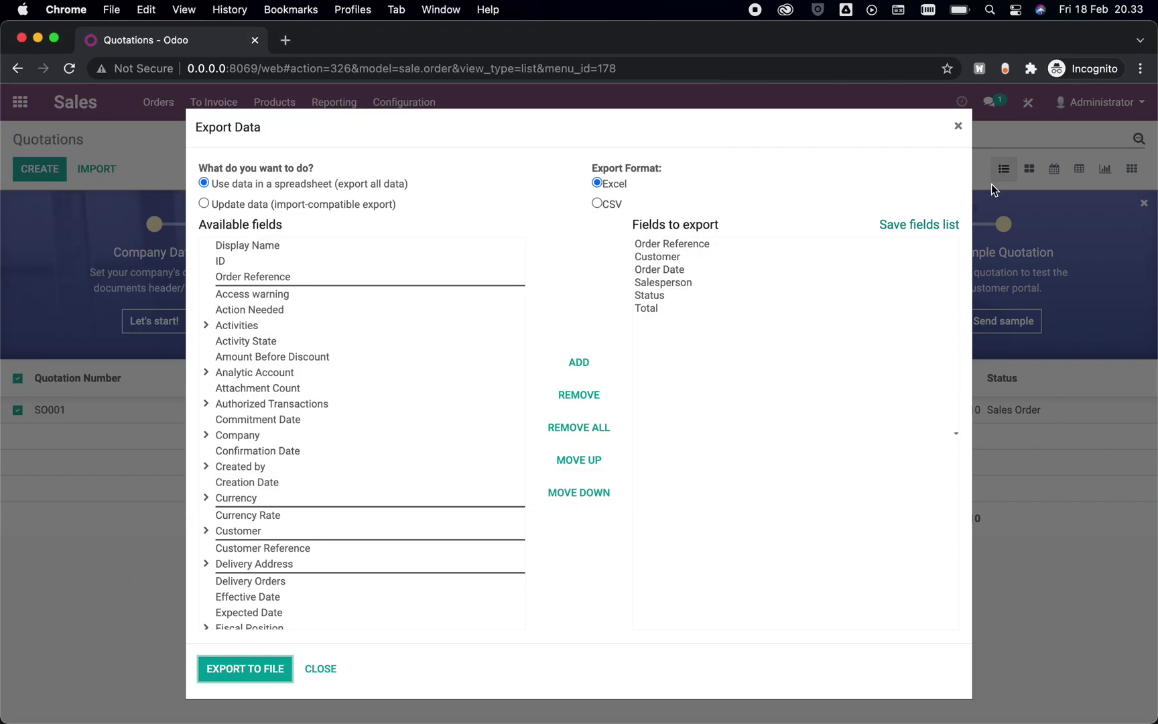
click(958, 126)
click(97, 168)
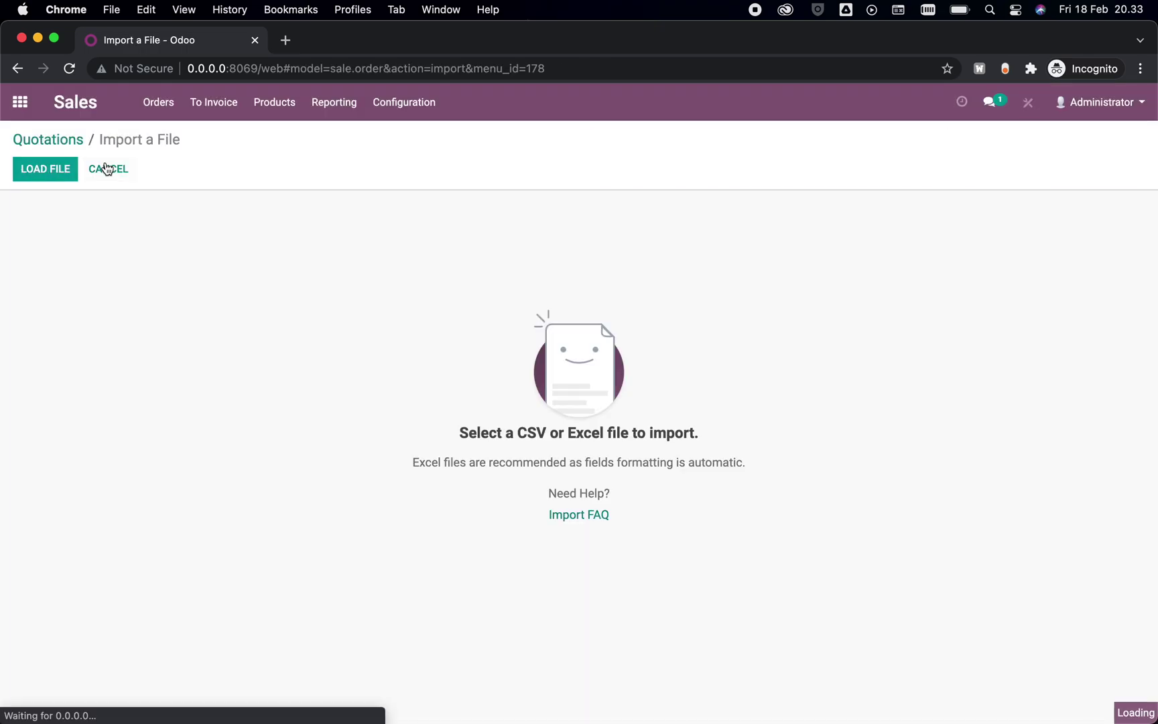
click(62, 170)
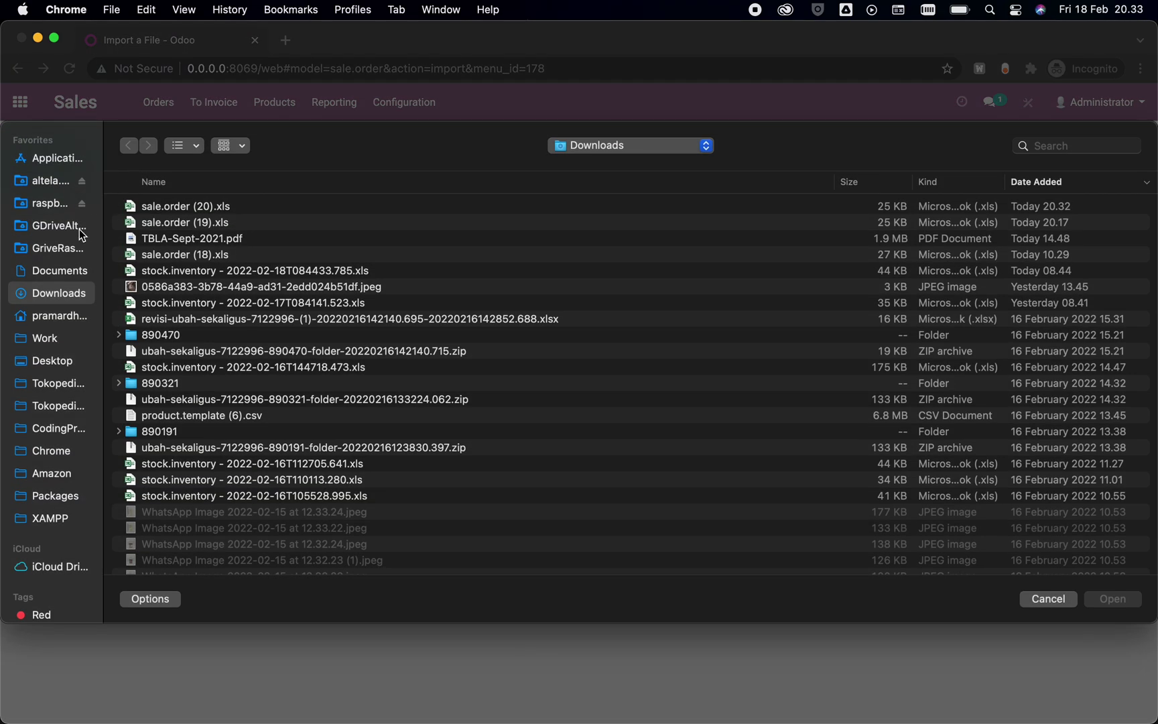
click(219, 206)
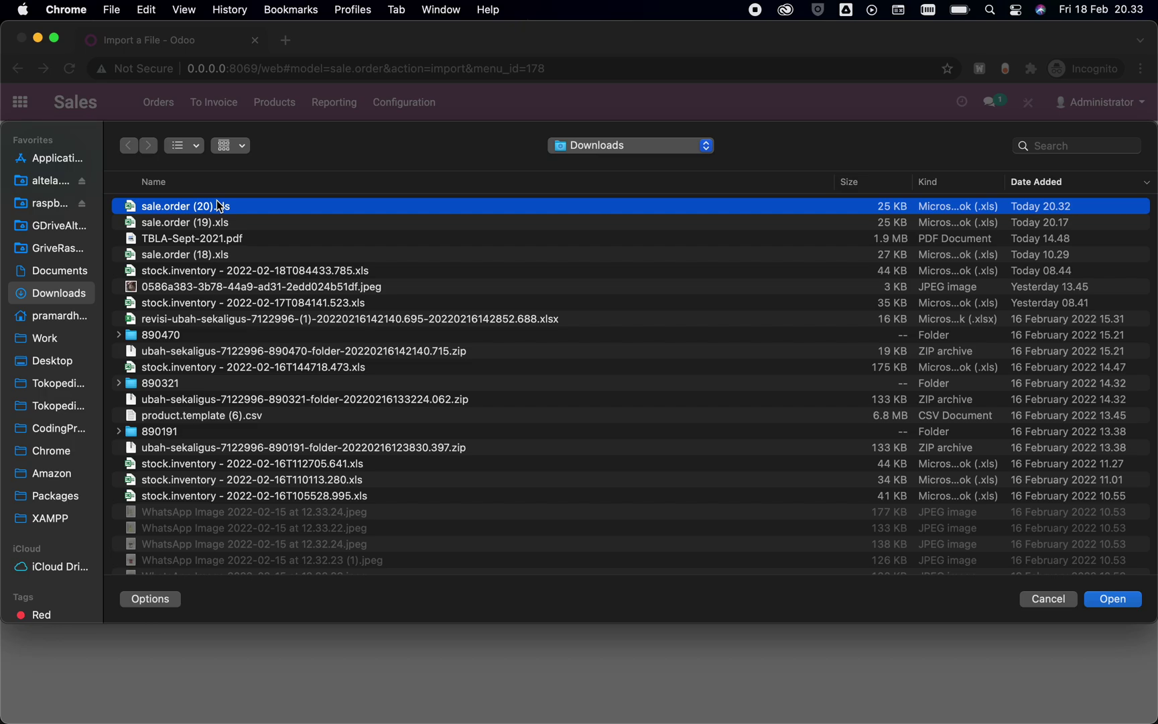
double_click(220, 206)
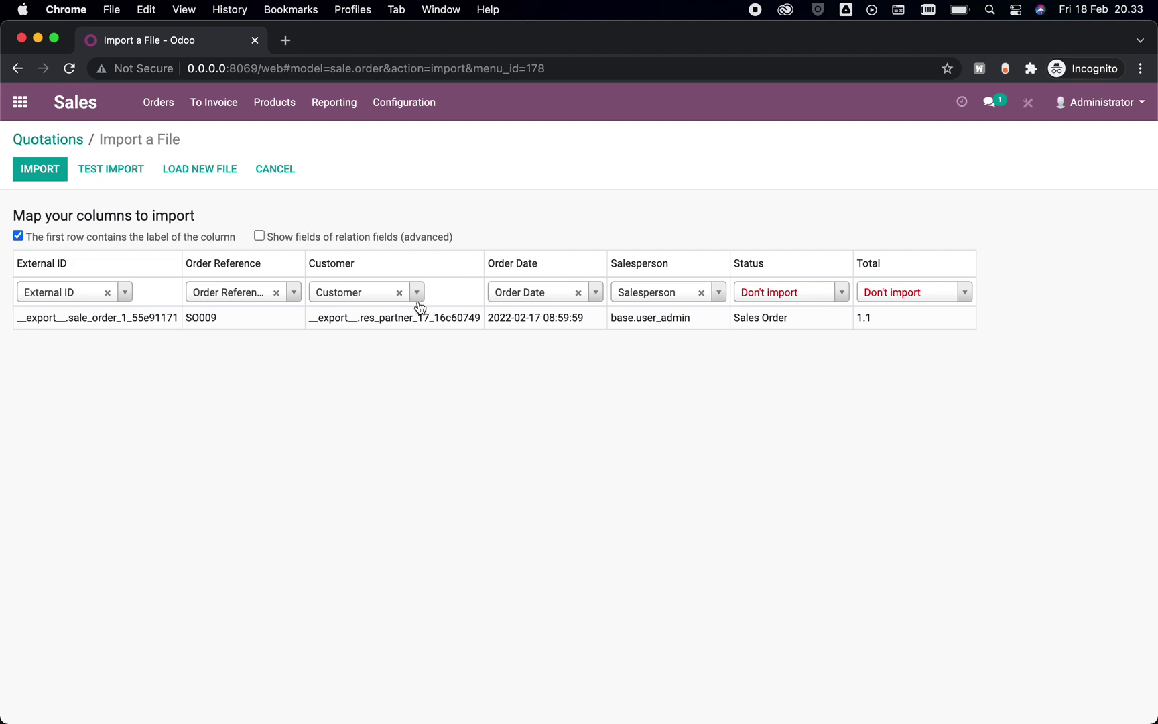
Step: Set Customer, Order Date and Salesperson to Don't import, verify SO009, and import
click(399, 292)
click(577, 292)
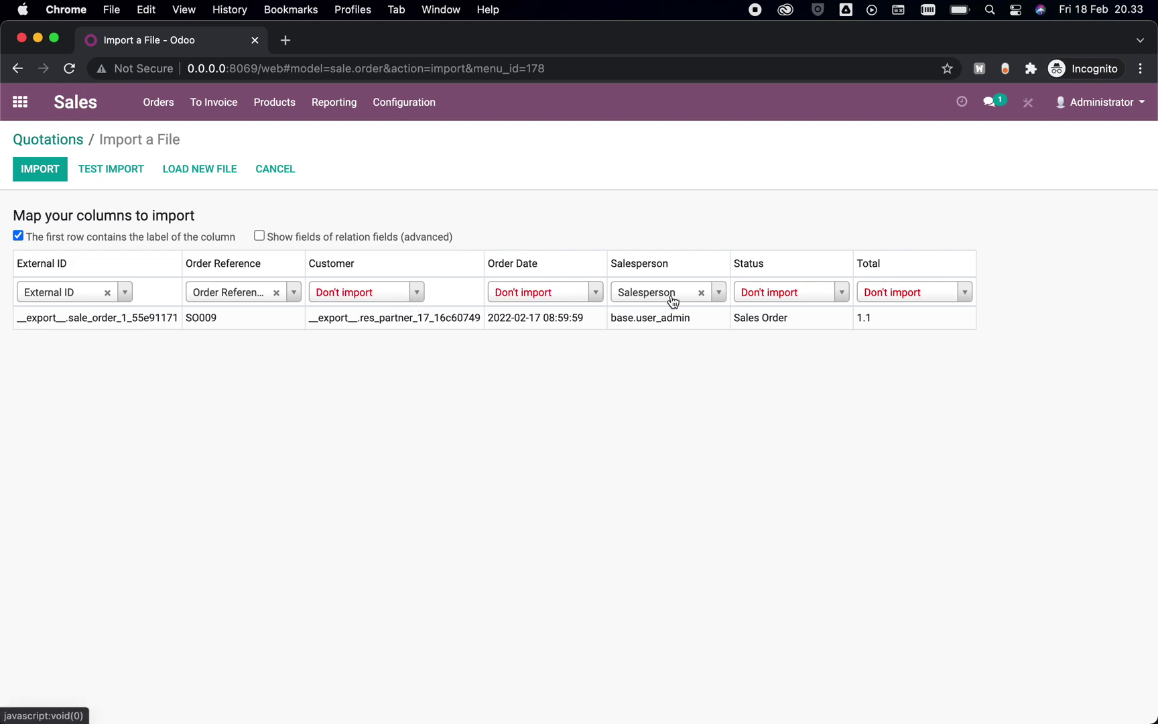
click(700, 293)
double_click(192, 320)
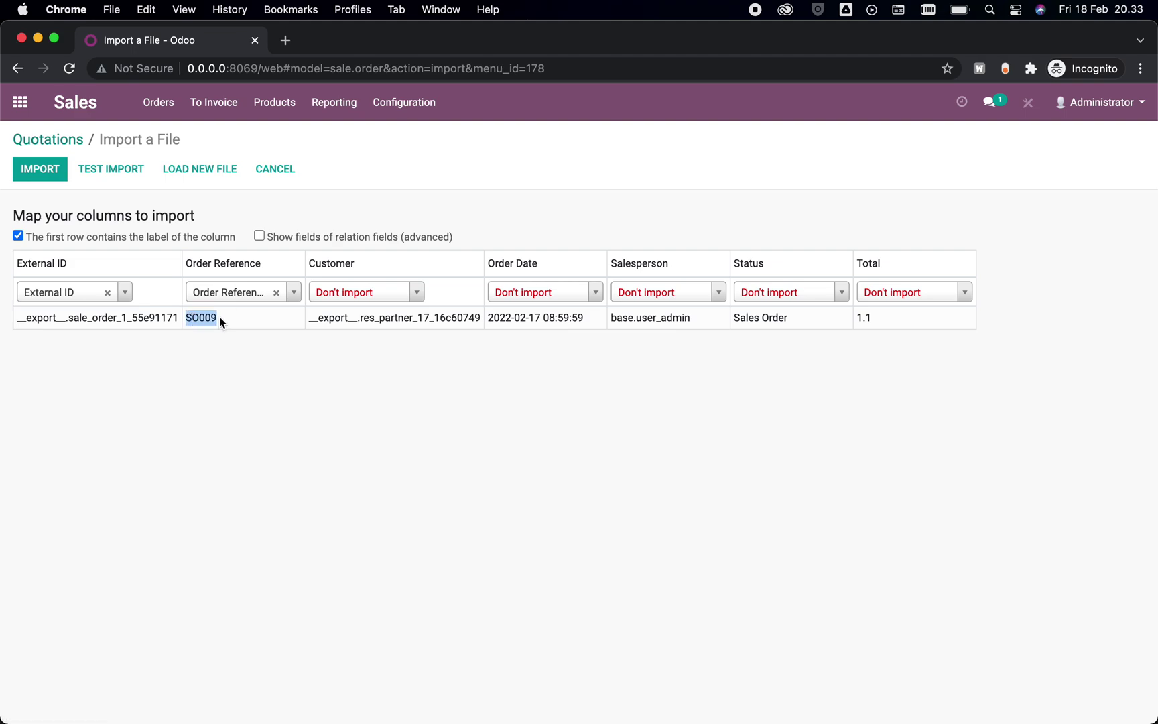
click(213, 318)
click(40, 173)
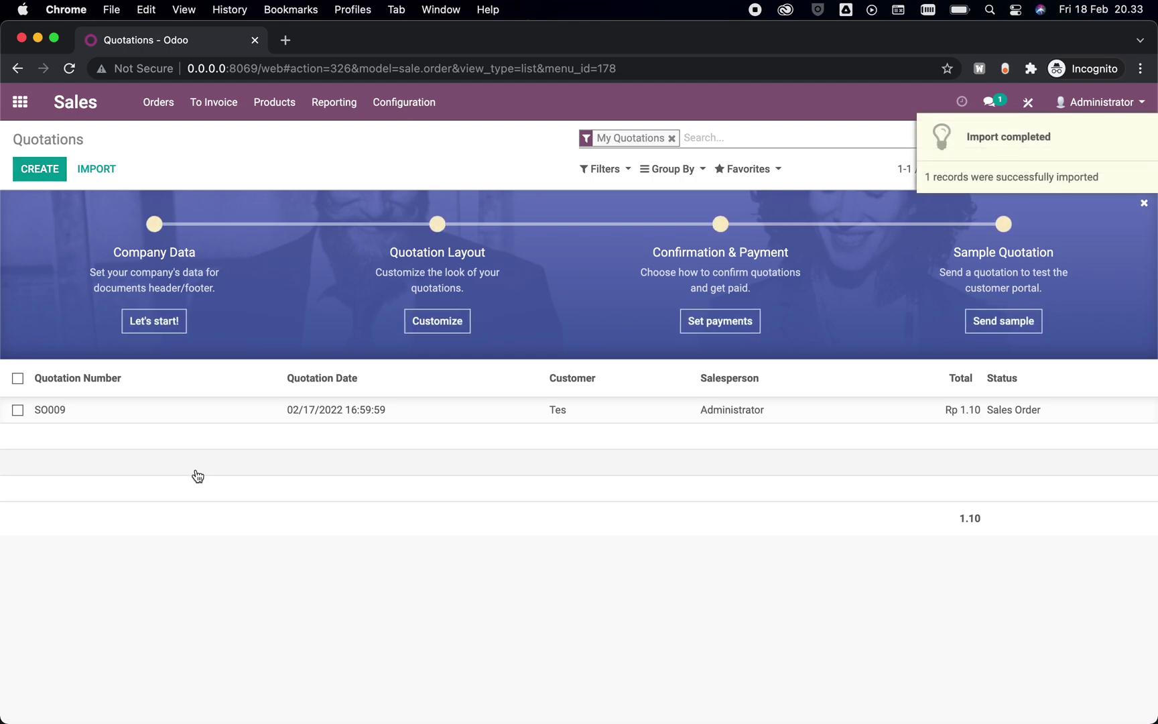
Step: Open quotation SO009 for customer Tes from the Quotations list
click(110, 412)
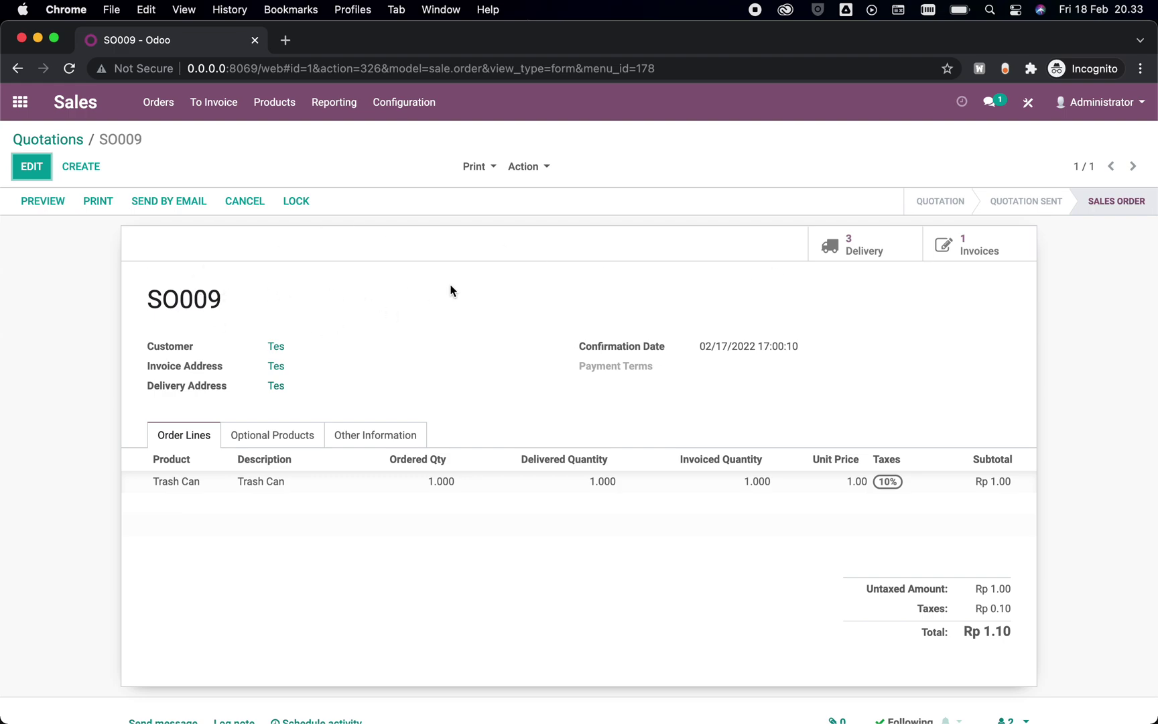
click(866, 251)
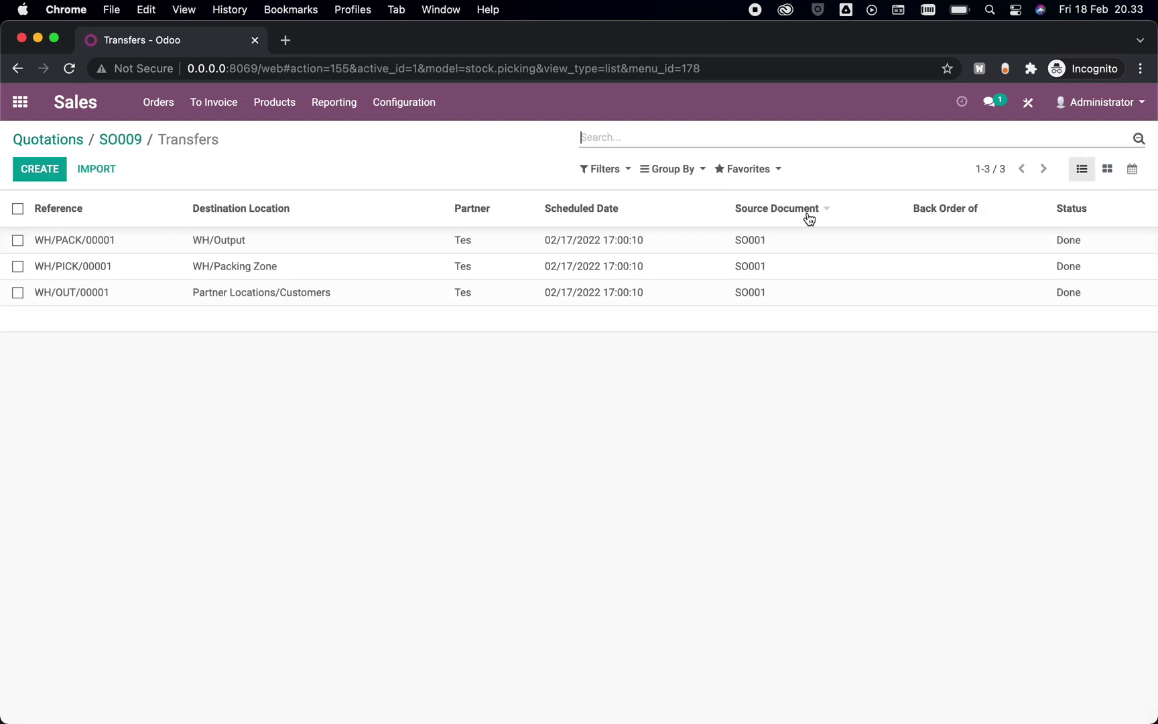
click(757, 242)
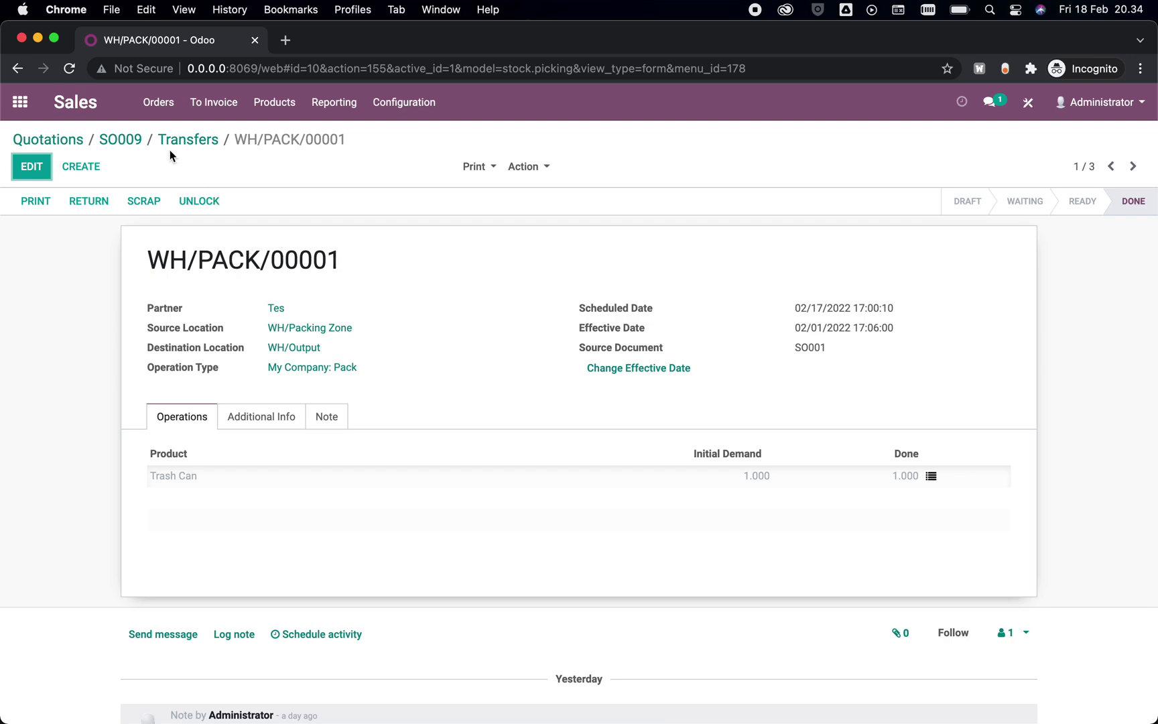
click(131, 142)
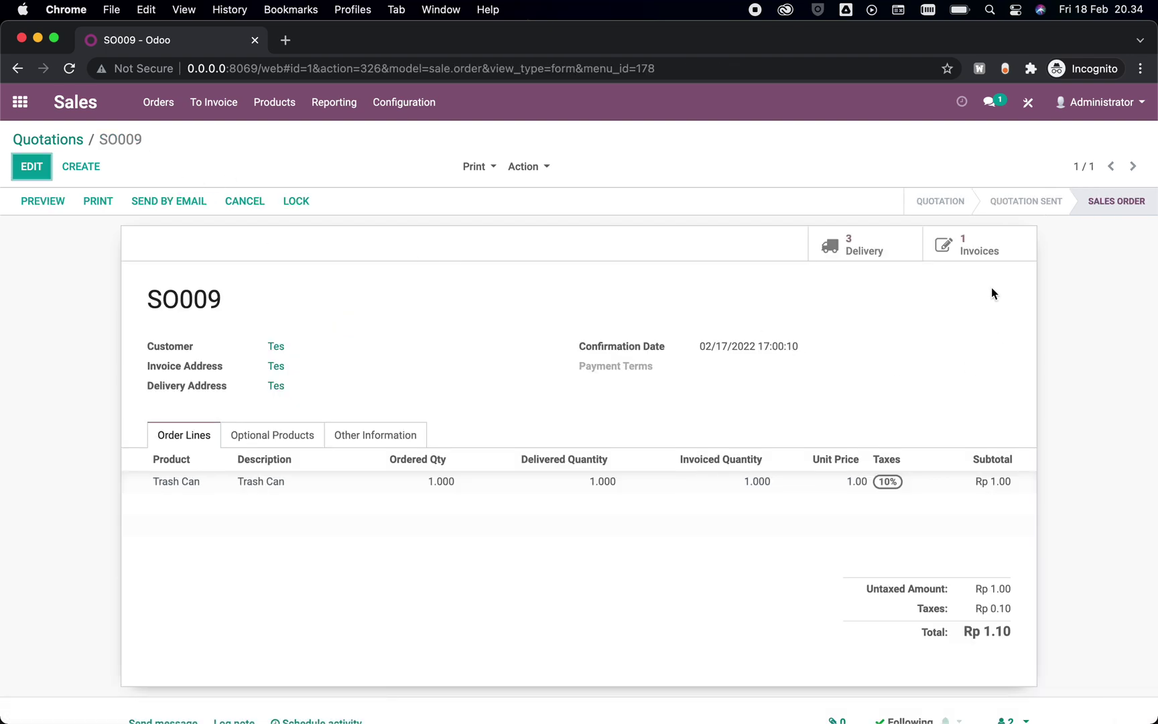
click(984, 251)
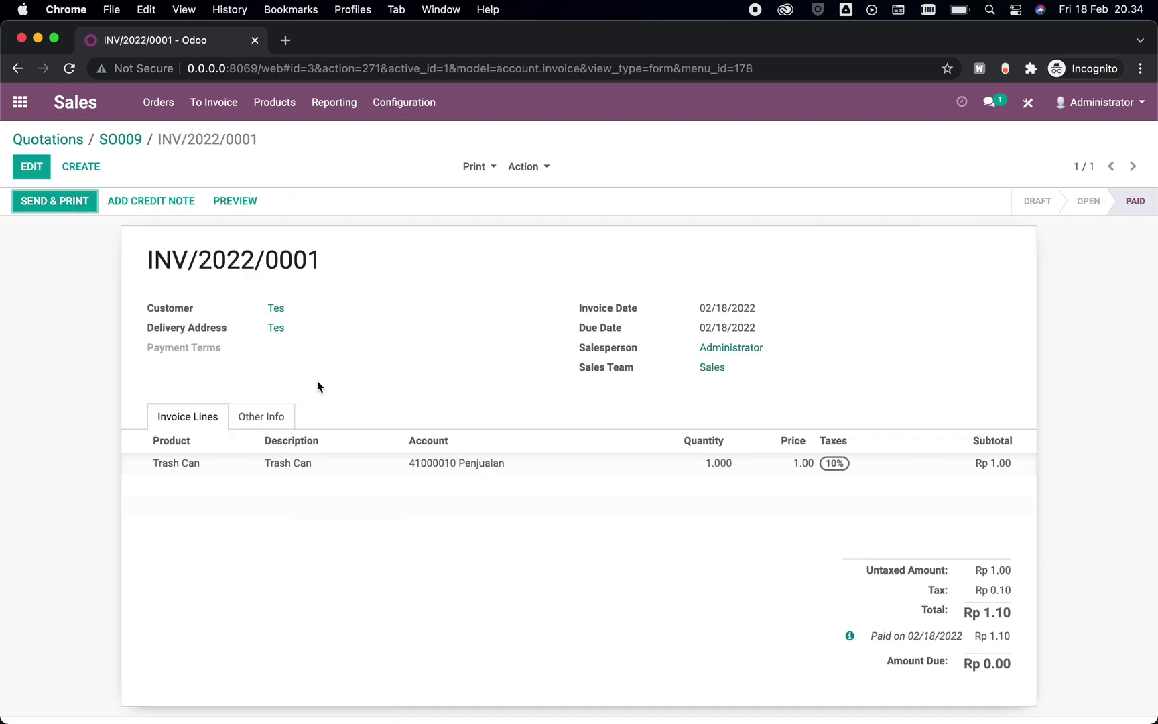
click(288, 416)
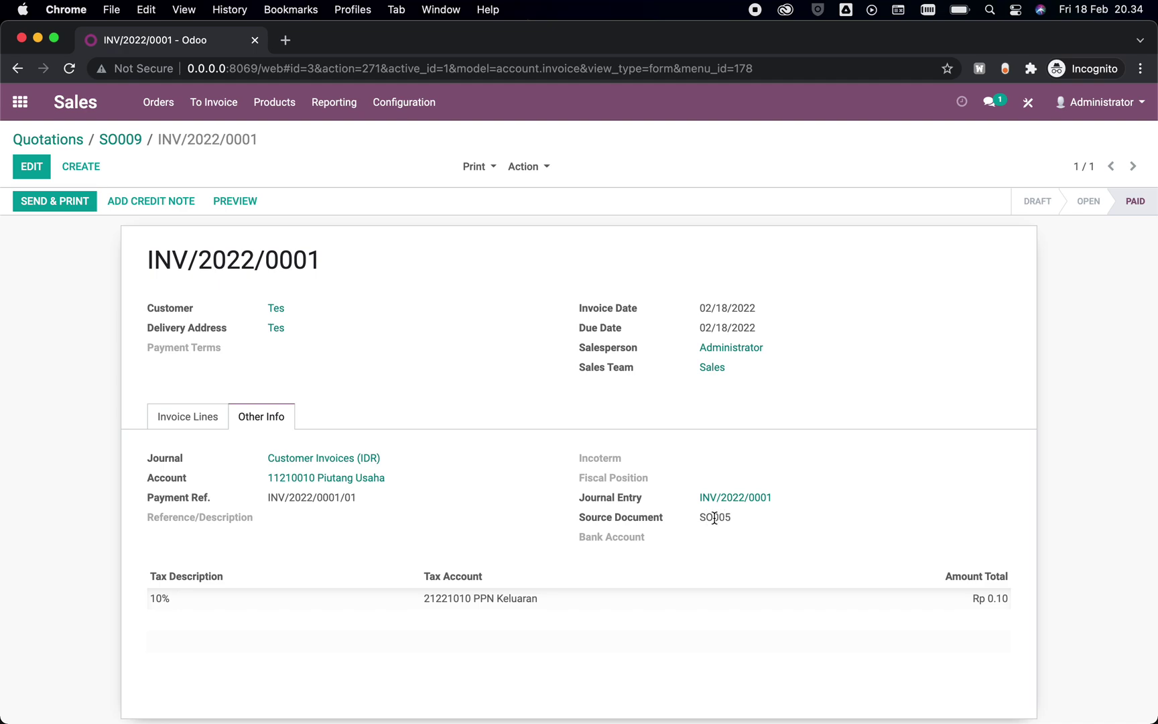
click(126, 140)
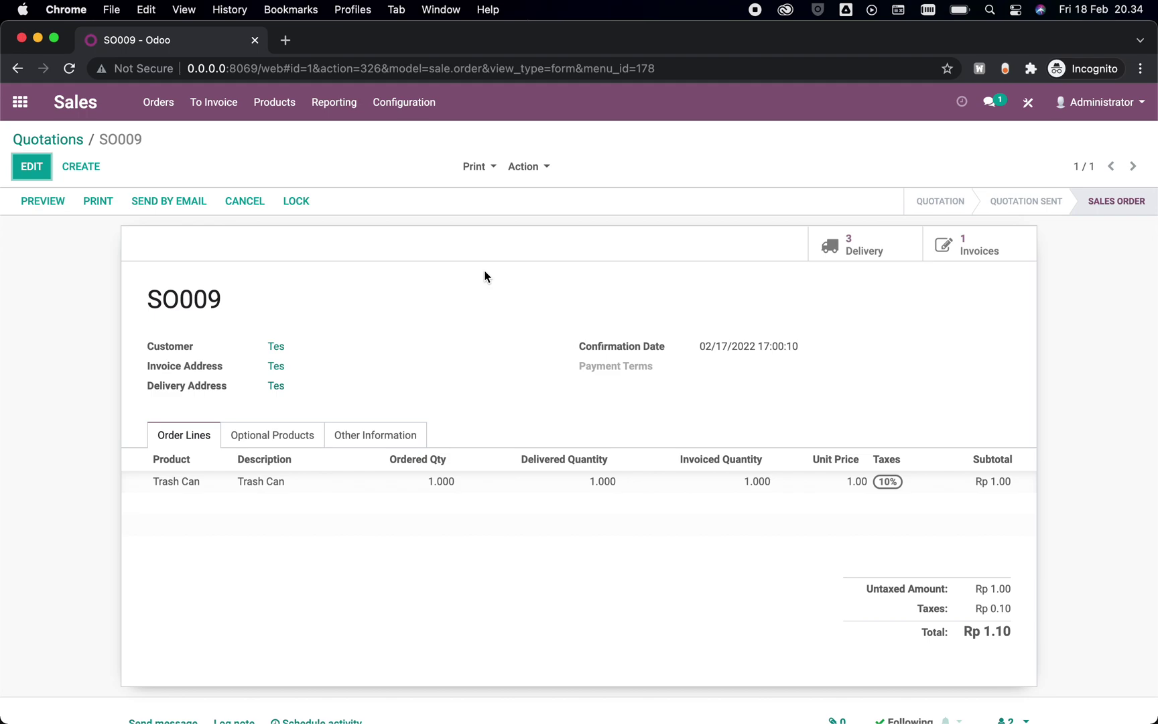
click(845, 246)
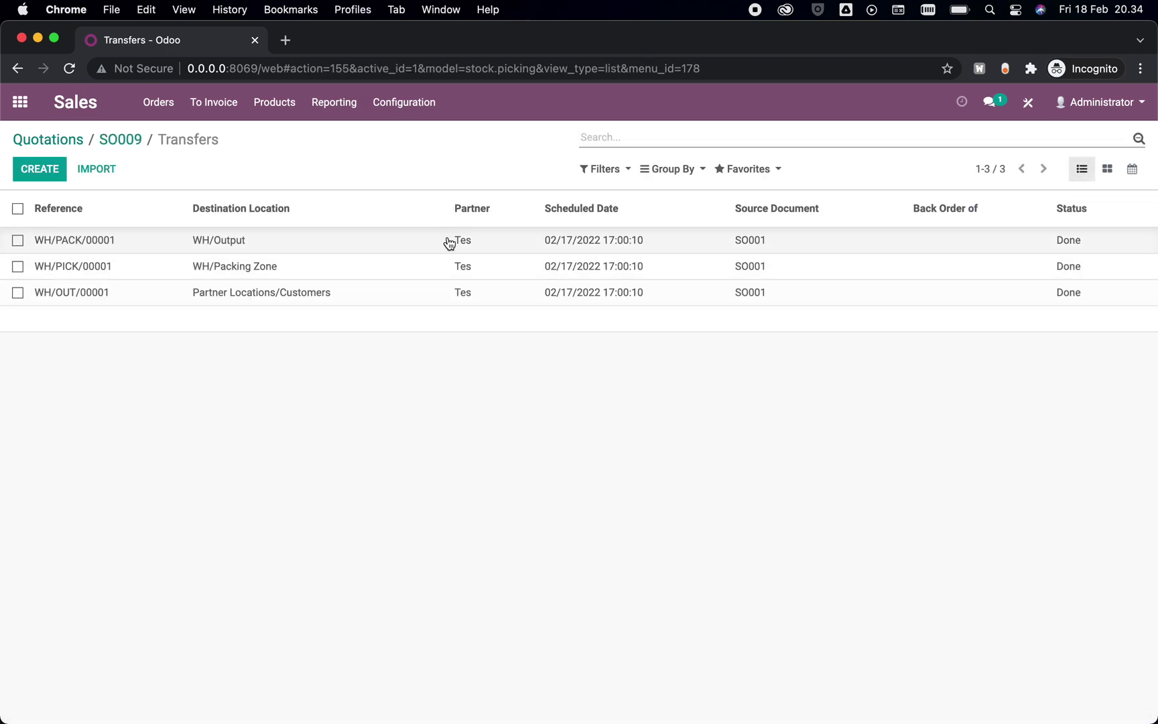
click(135, 145)
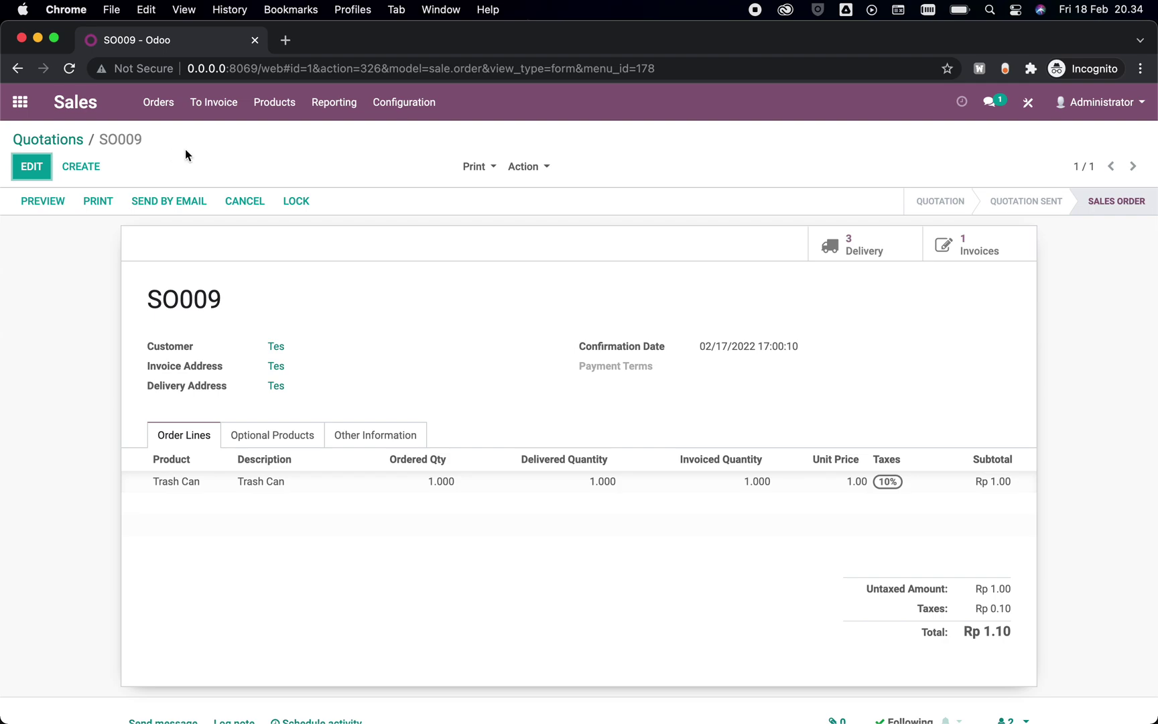
click(247, 156)
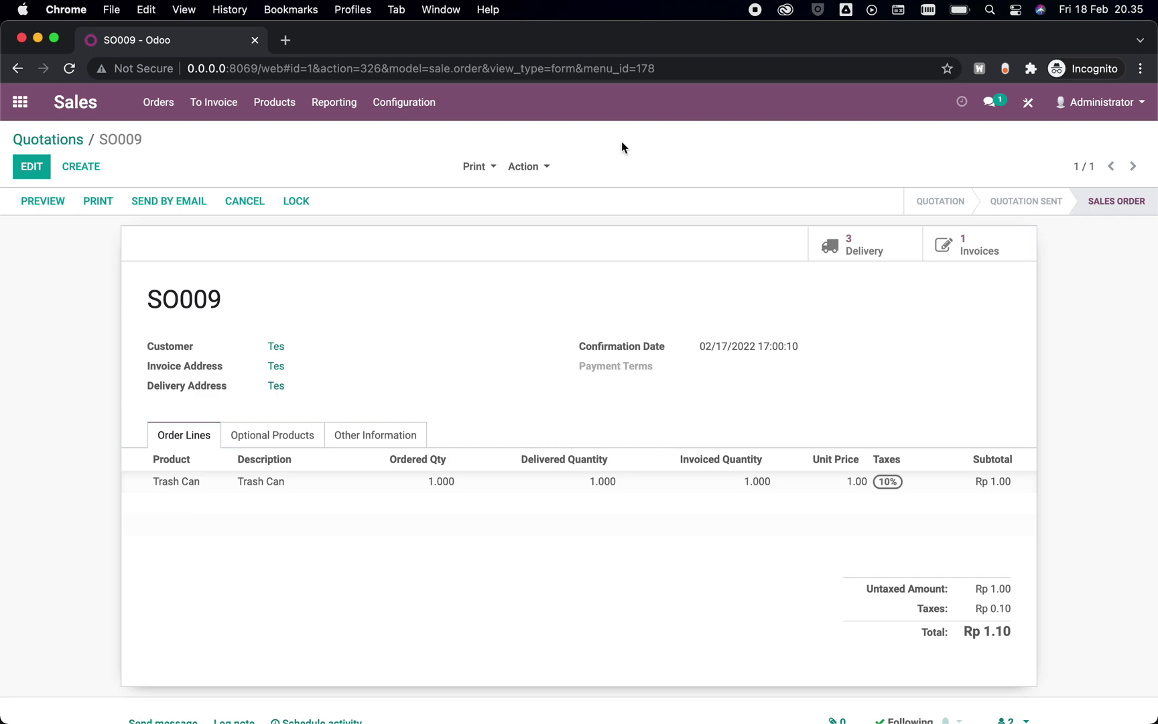